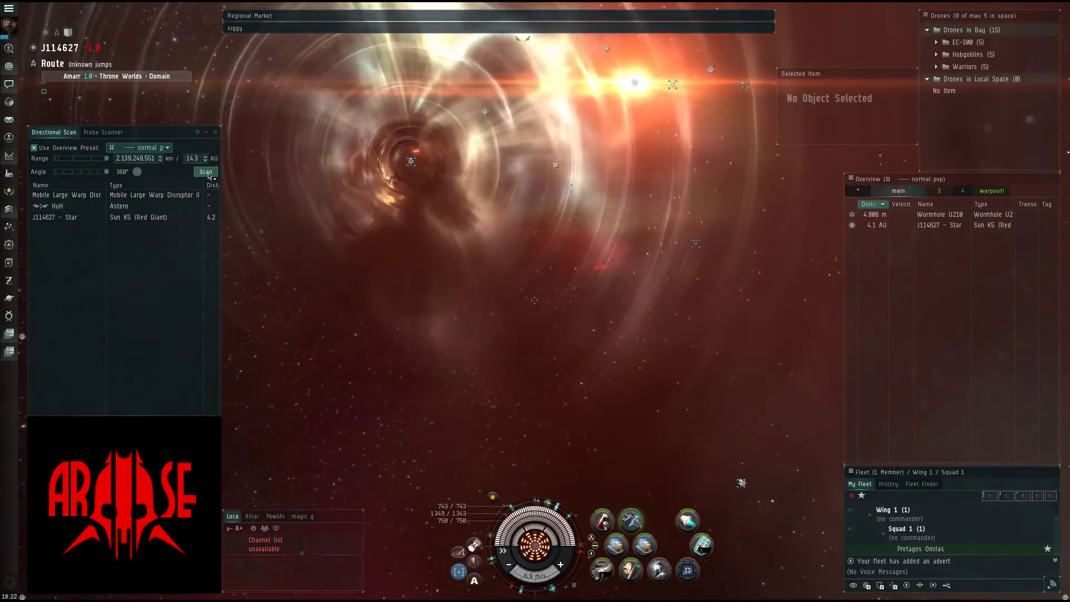
- Run a directional scan and confirm jettisoning the spare Antibiotics
{"action": "left_click", "coordinate": [206, 171]}
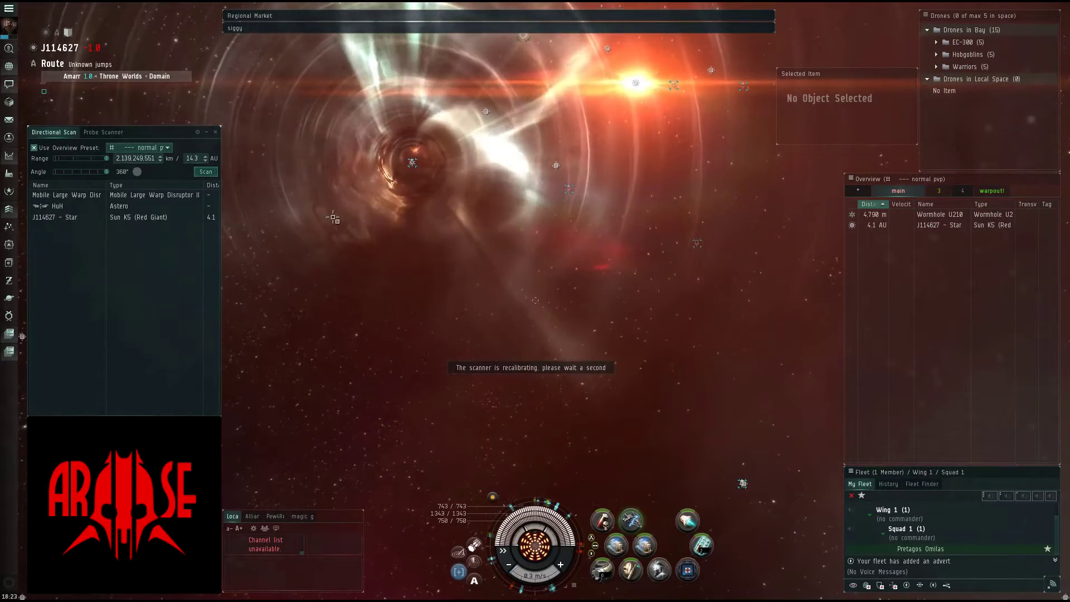
{"action": "mouse_move", "coordinate": [333, 217]}
{"action": "left_mouse_down"}
{"action": "mouse_move", "coordinate": [328, 369]}
{"action": "mouse_move", "coordinate": [272, 214]}
{"action": "mouse_move", "coordinate": [564, 230]}
{"action": "left_mouse_up"}
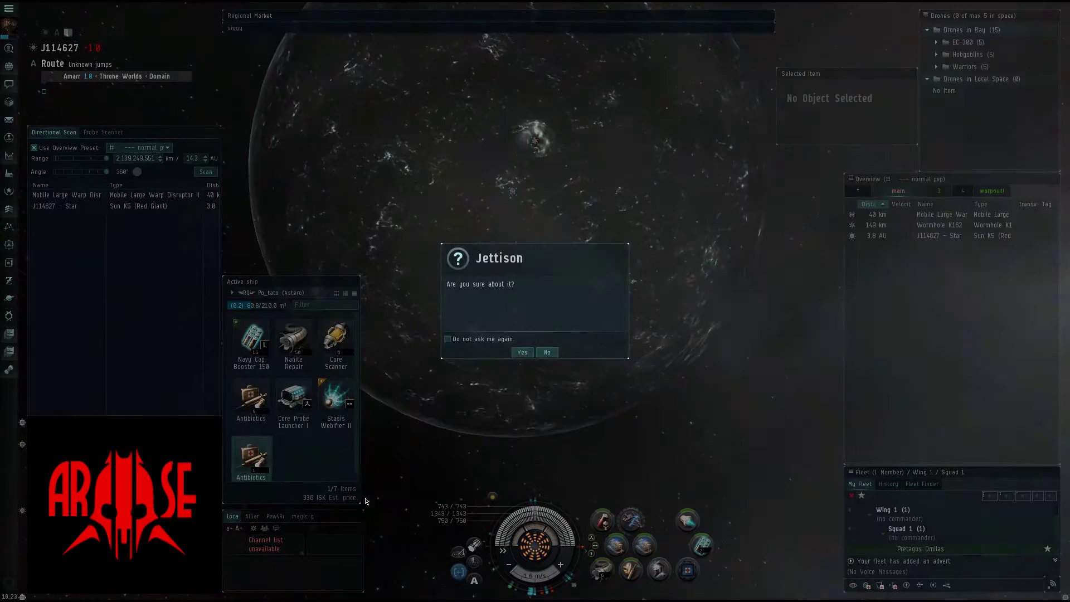
{"action": "left_click", "coordinate": [523, 352]}
{"action": "left_click_drag", "start_coordinate": [535, 351], "coordinate": [635, 376]}
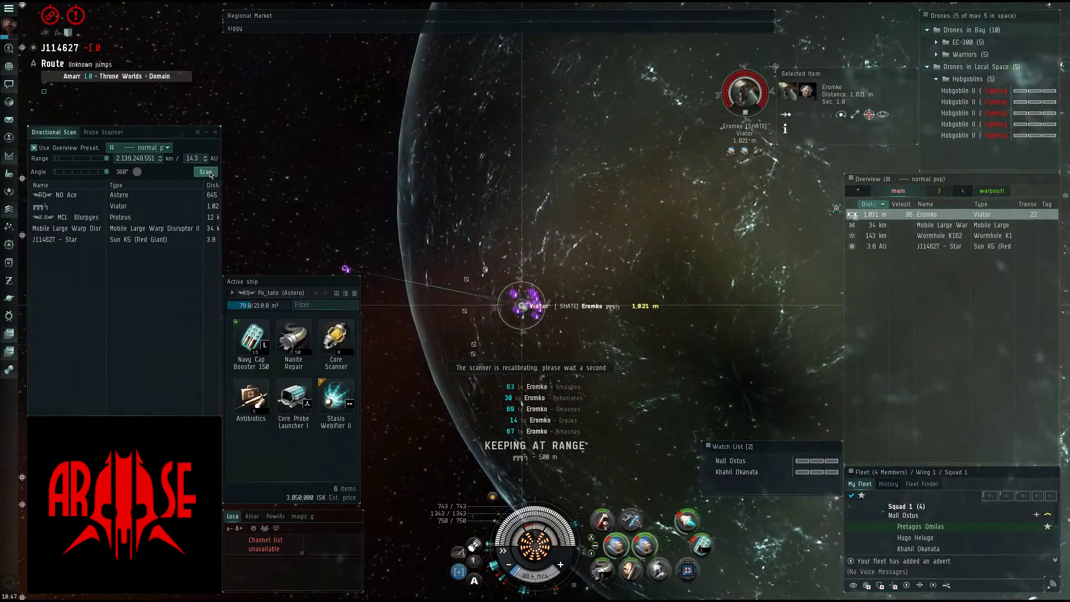
- Refresh the directional scanner results while the Viator is finished off
{"action": "left_click", "coordinate": [207, 172]}
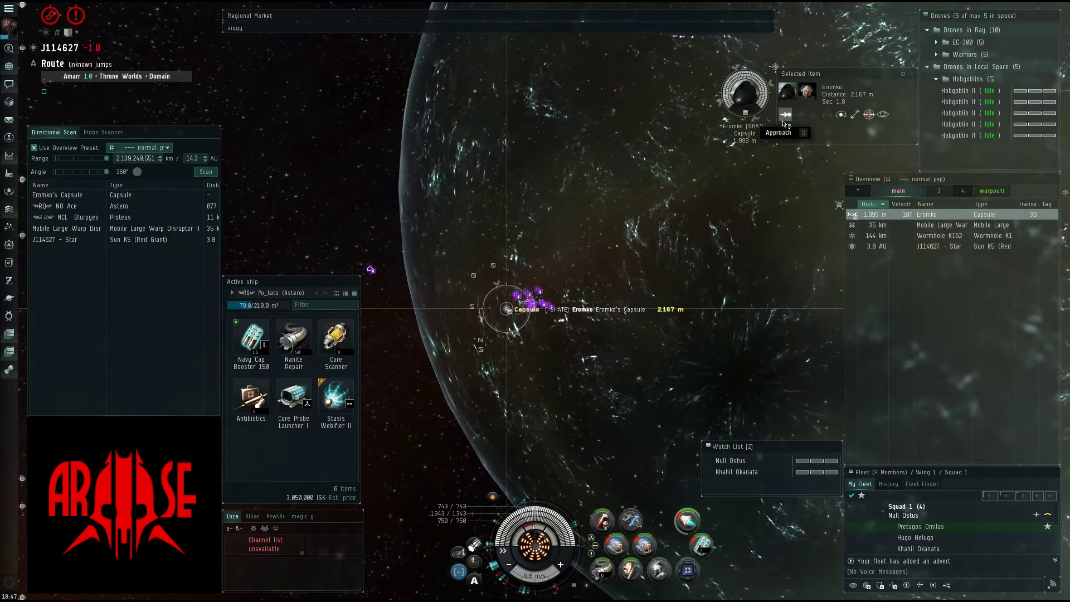
- Rescan the directional scanner twice to track the scrambled capsule
{"action": "left_click", "coordinate": [206, 172]}
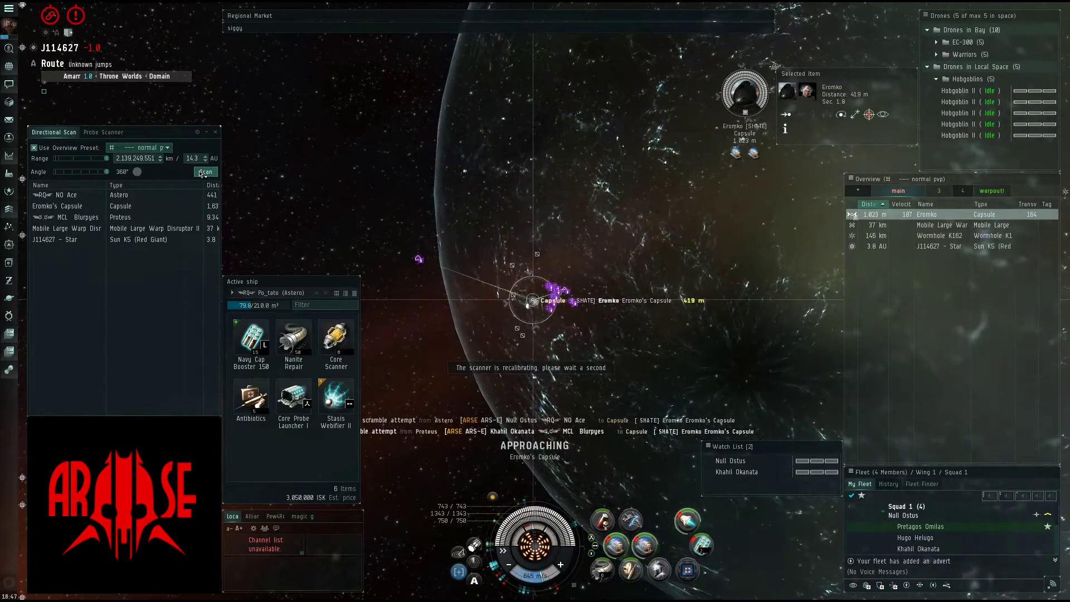
{"action": "left_click", "coordinate": [203, 172]}
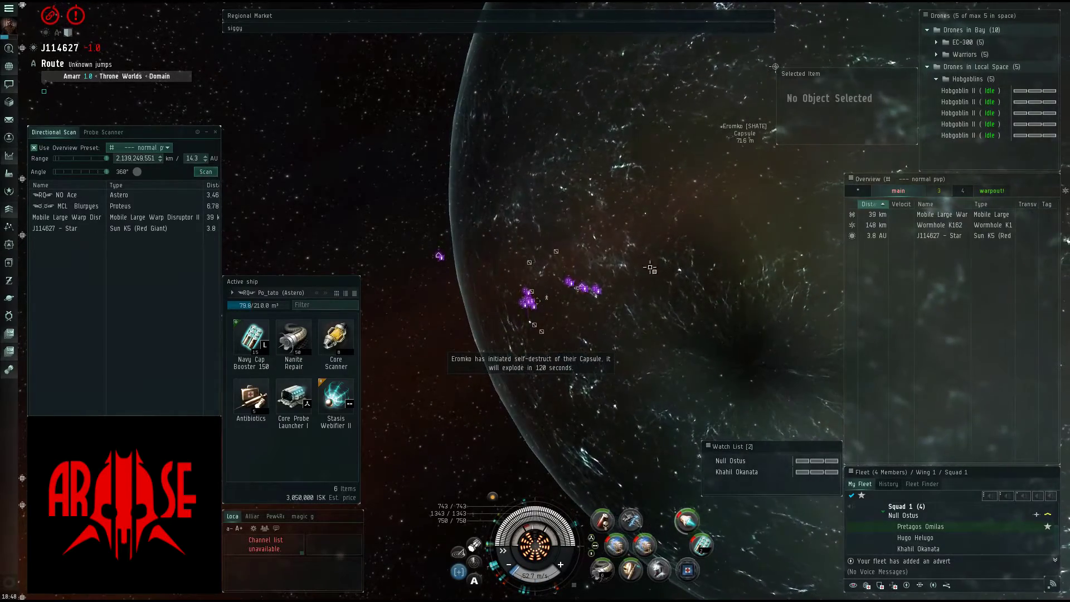
- Rotate the camera toward the red sun
{"action": "left_click_drag", "start_coordinate": [502, 251], "coordinate": [588, 243]}
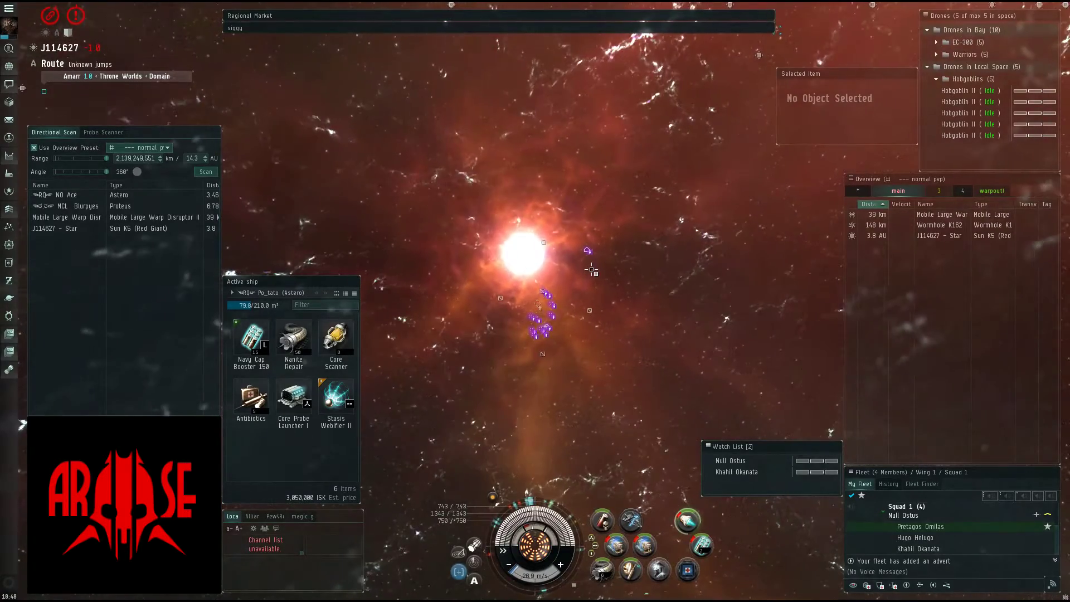